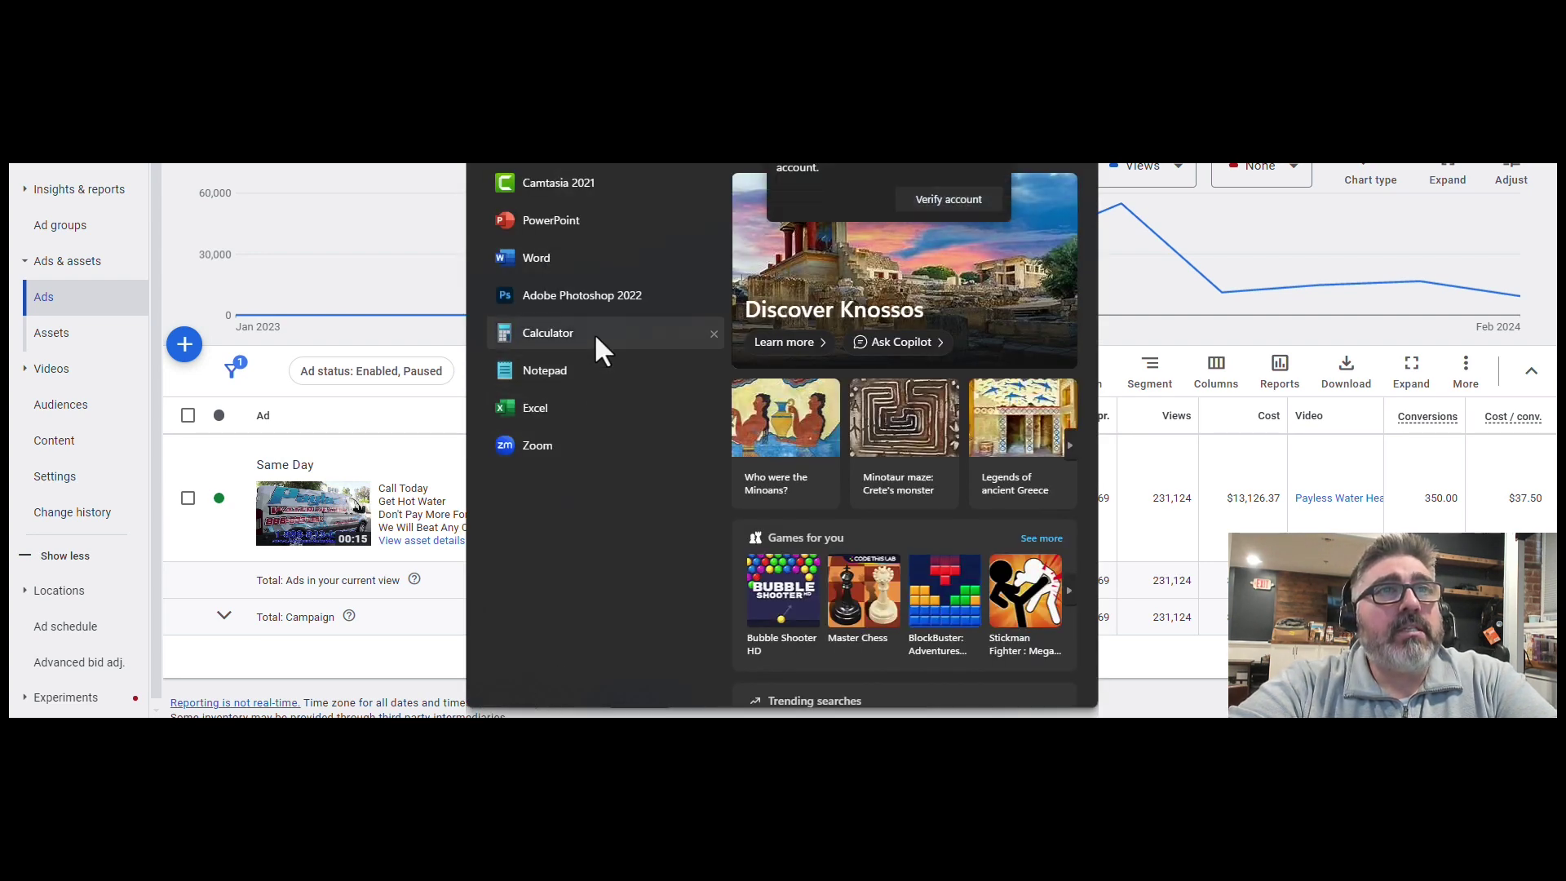
Step: Dismiss the Windows search panel to reveal the Ads report showing 5,841 views for May 2023
{"action": "key", "text": "Escape"}
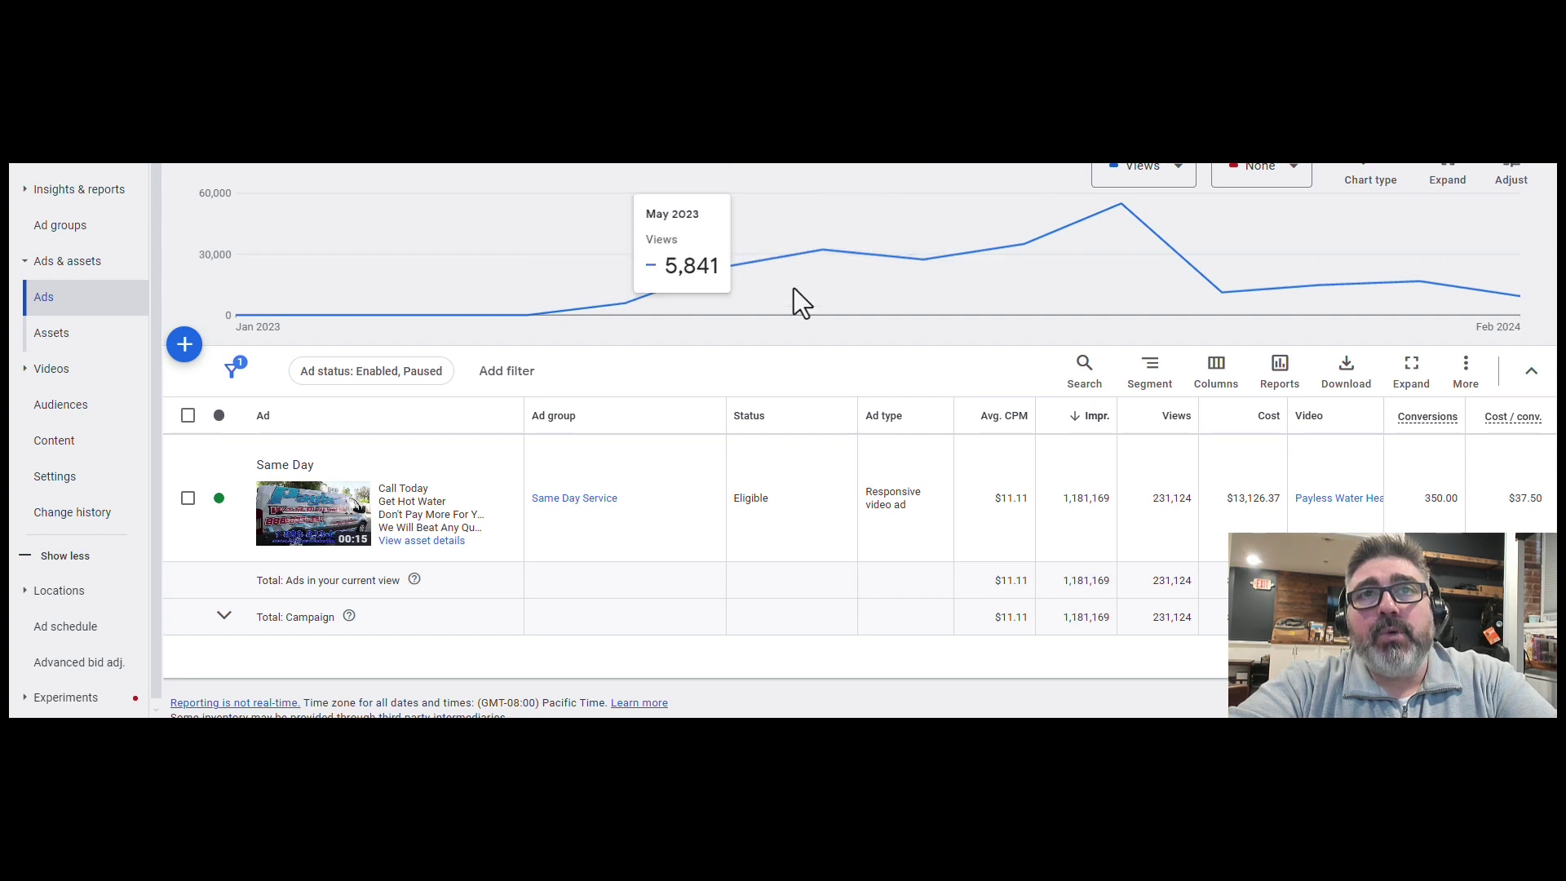